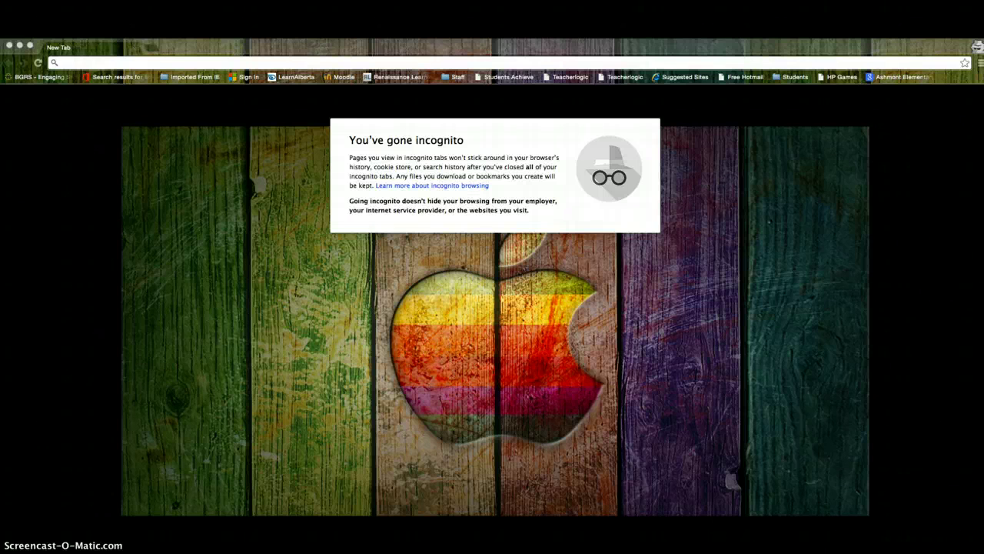
pyautogui.click(181, 62)
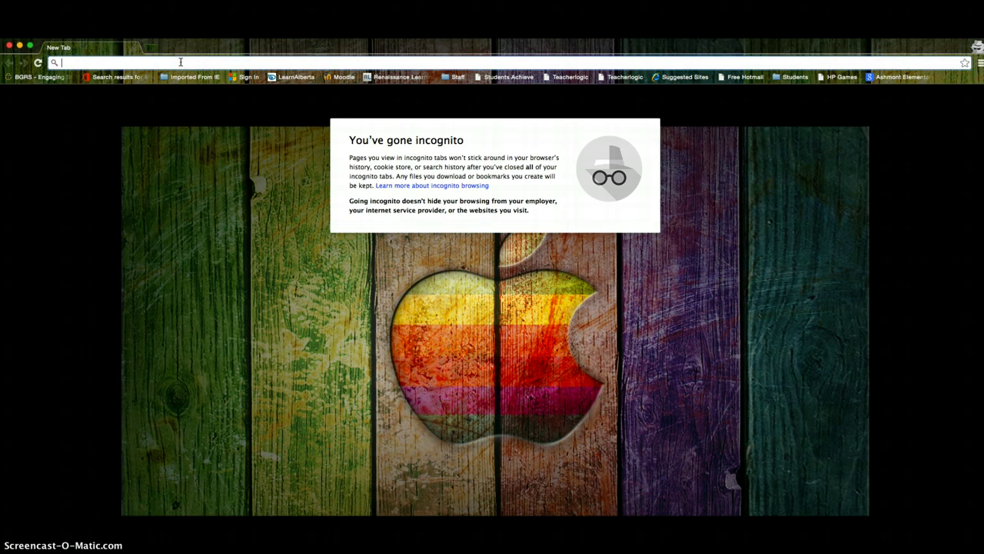
pyautogui.write('www.blogger.com')
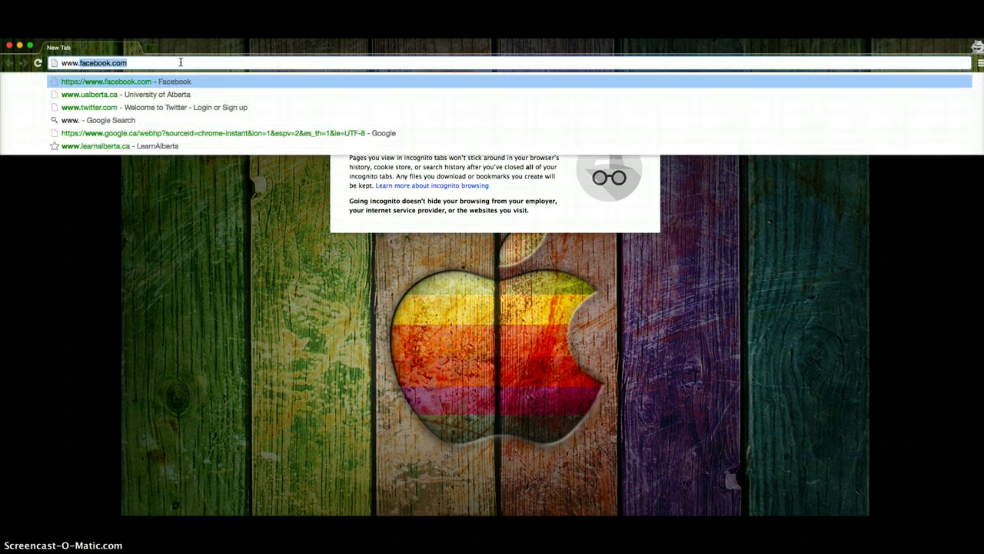
pyautogui.press('Return')
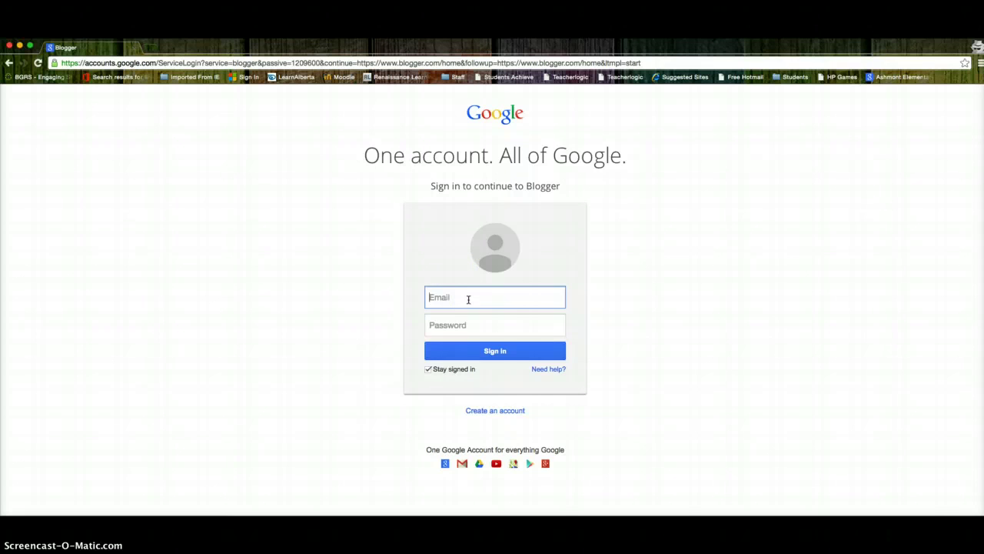
# Sign in with the saved school account e-mail and its password
pyautogui.write('po')
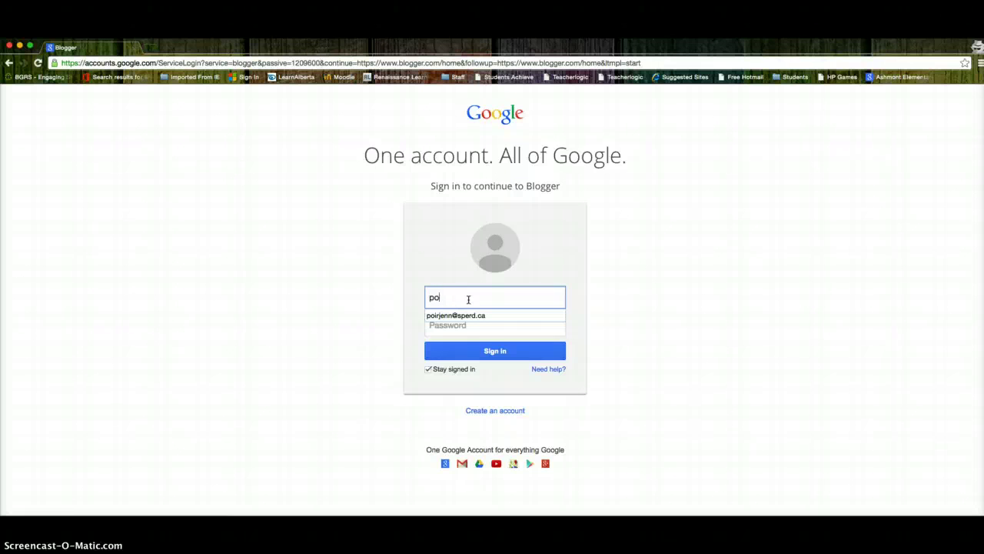
pyautogui.write('ir')
pyautogui.click(470, 311)
pyautogui.click(477, 321)
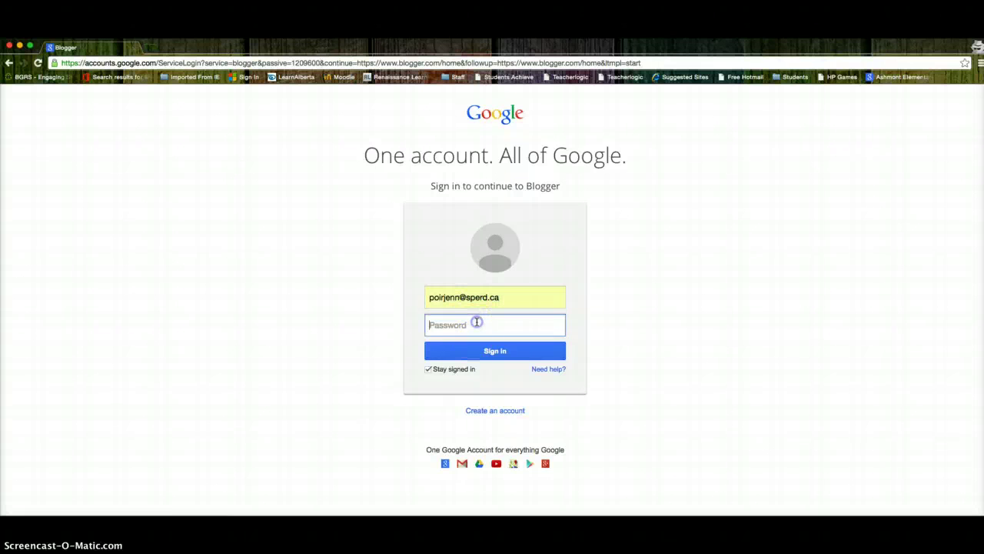
pyautogui.write('********')
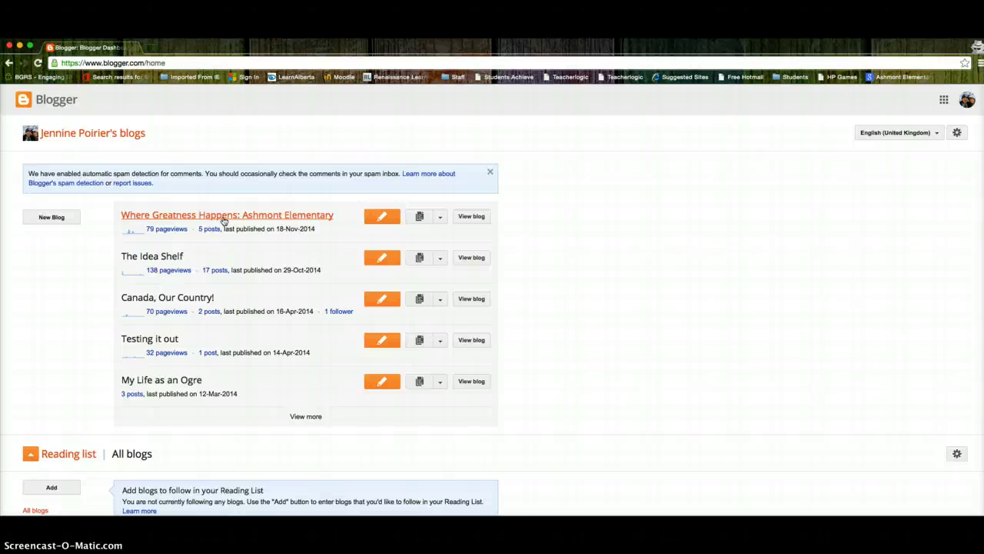
# Open the Where Greatness Happens blog and start a new blank post
pyautogui.click(223, 218)
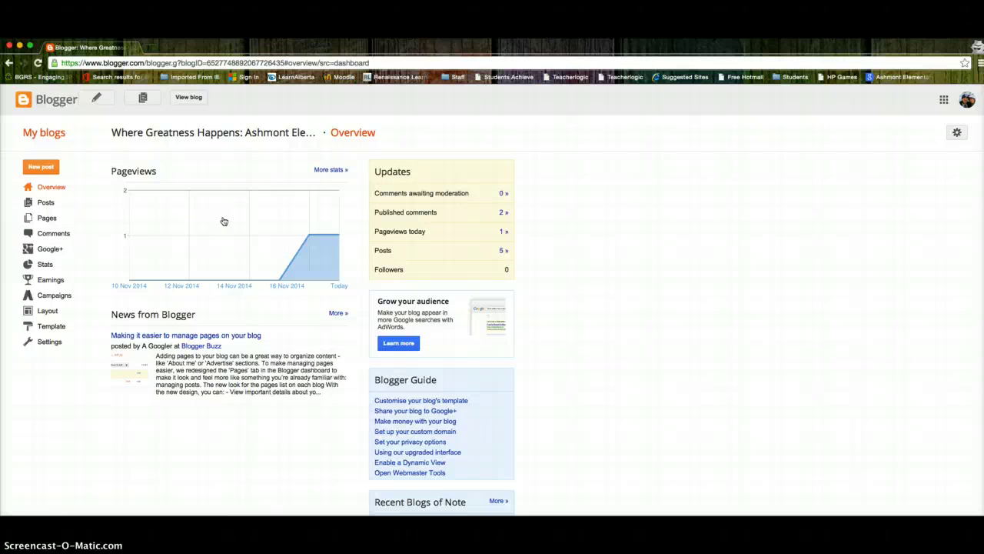
pyautogui.click(41, 172)
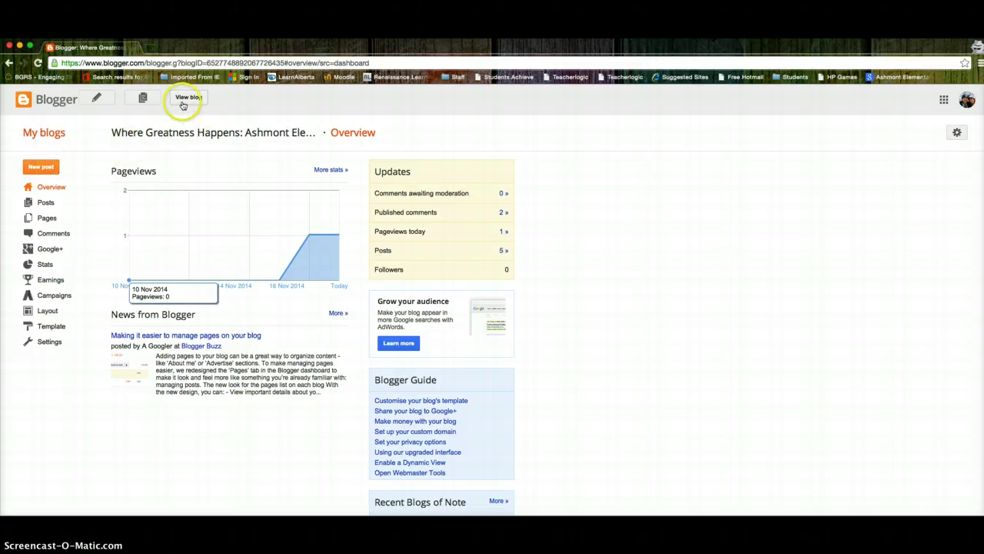
pyautogui.click(43, 168)
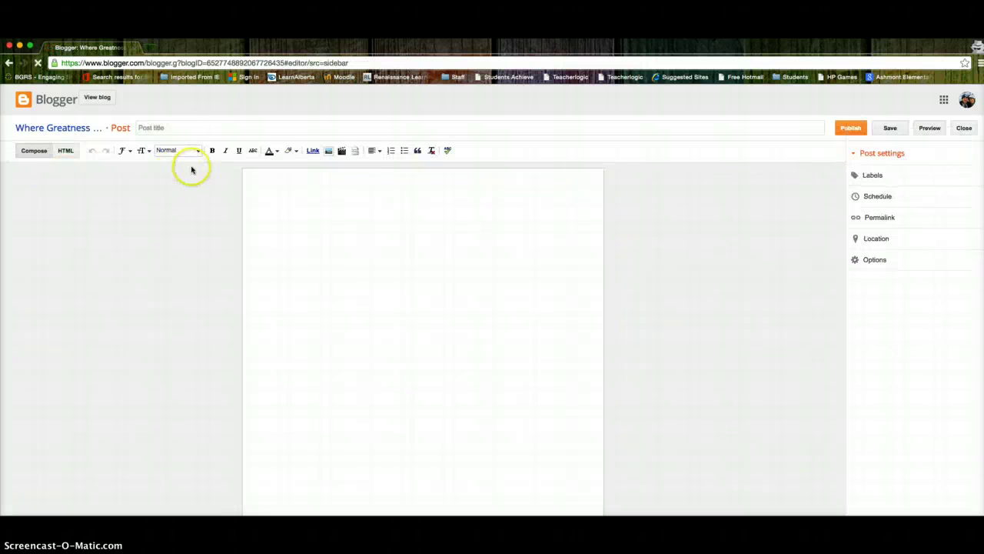
# Title the post 'Example Blog Post' and write the body sentence about teachers sharing their amazing work
pyautogui.click(181, 127)
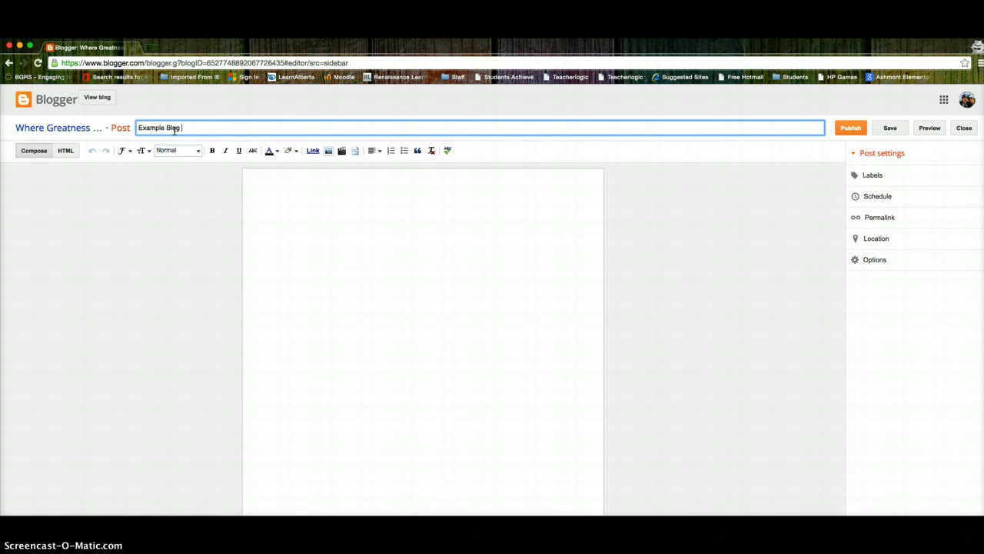
pyautogui.click(310, 213)
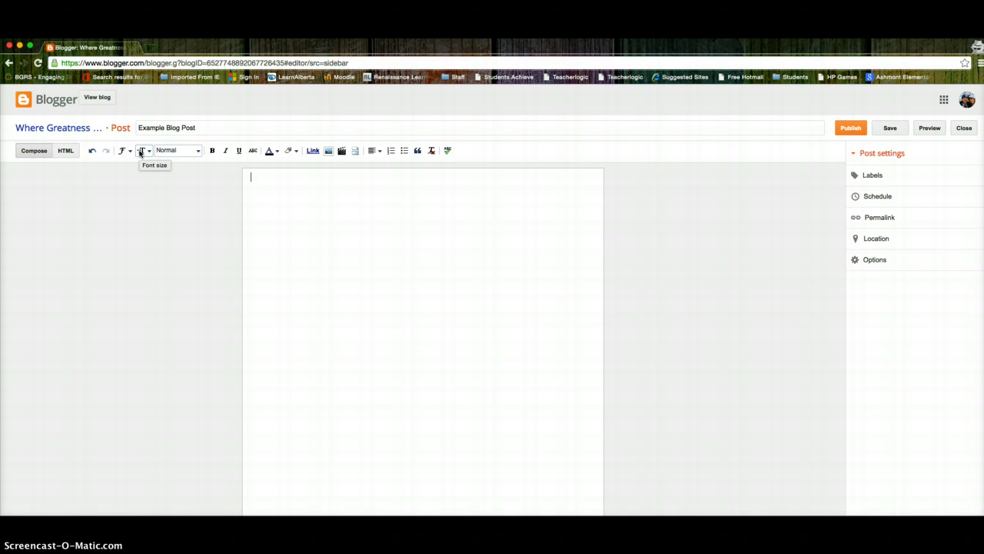
pyautogui.click(270, 198)
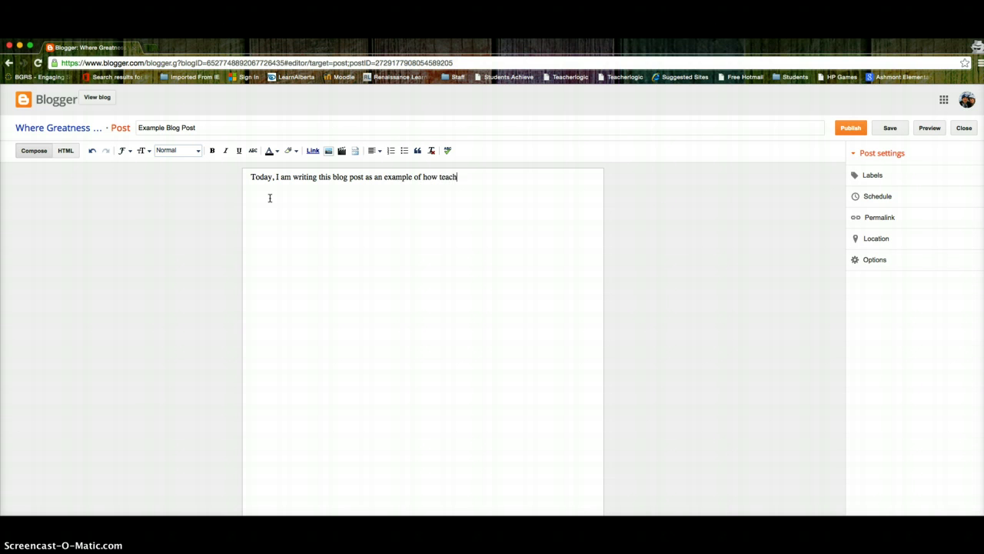
pyautogui.write('ir amazing work with the rest of the staff!')
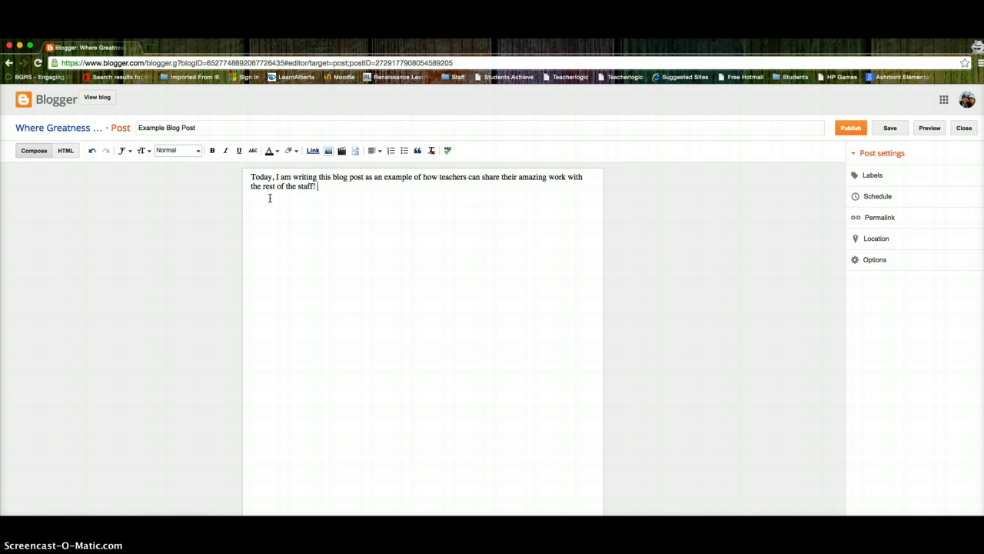
# Change the body paragraph's font to Verdana, leaving text size and colour unchanged
pyautogui.moveTo(336, 187); pyautogui.dragTo(234, 165)
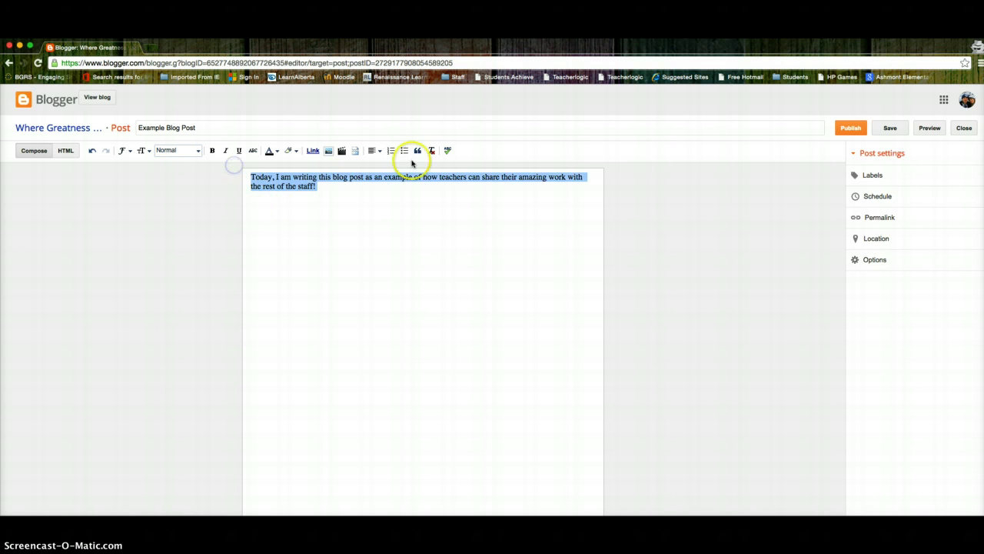
pyautogui.click(123, 151)
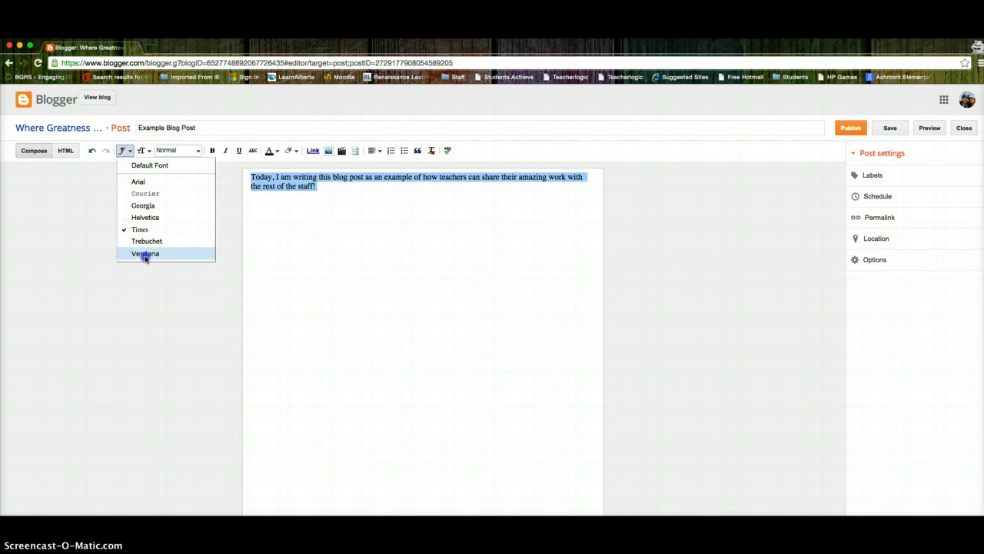
pyautogui.click(144, 255)
pyautogui.click(143, 152)
pyautogui.click(145, 154)
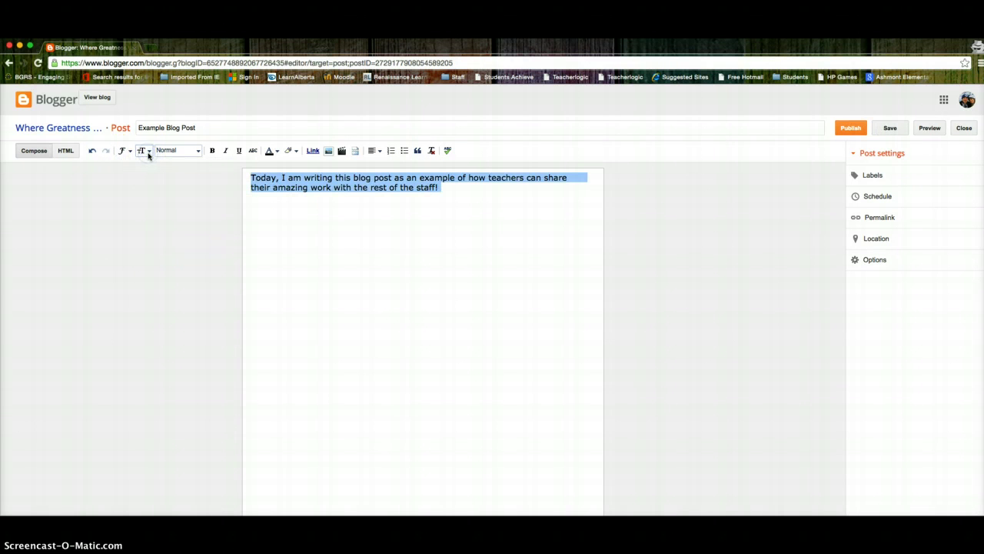
pyautogui.click(277, 152)
pyautogui.click(279, 153)
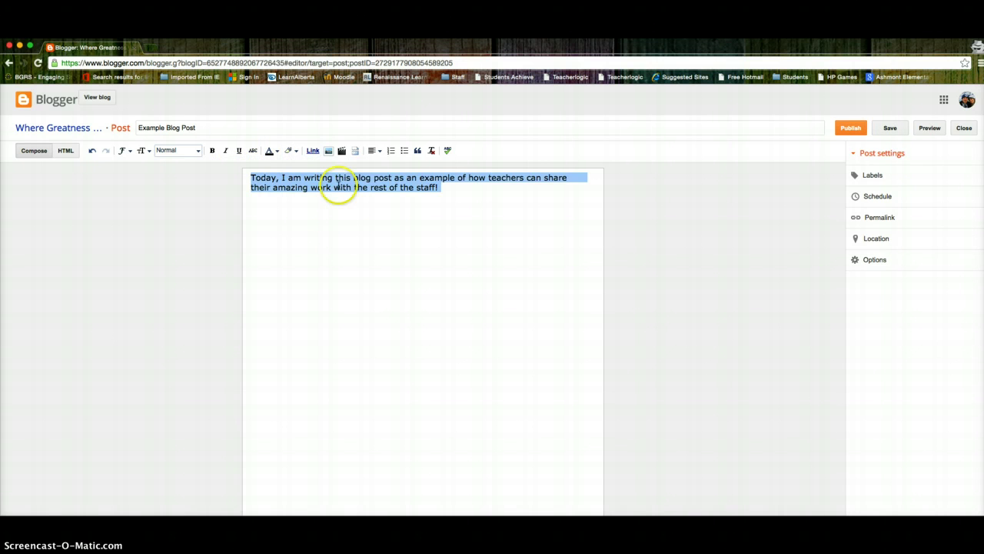
pyautogui.click(354, 188)
# Place the caret after 'staff!' and bring up the Insert image dialog
pyautogui.click(477, 219)
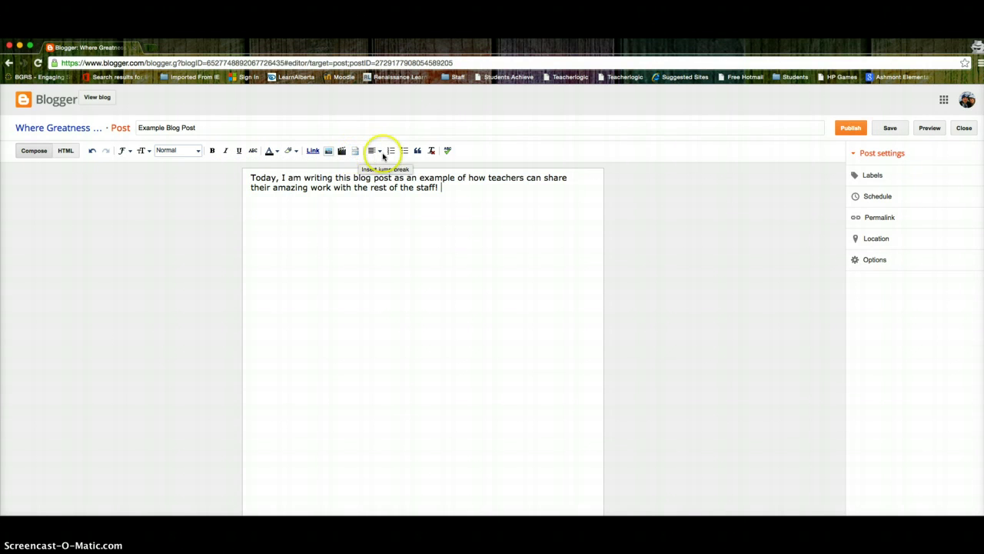
pyautogui.click(380, 151)
pyautogui.click(386, 154)
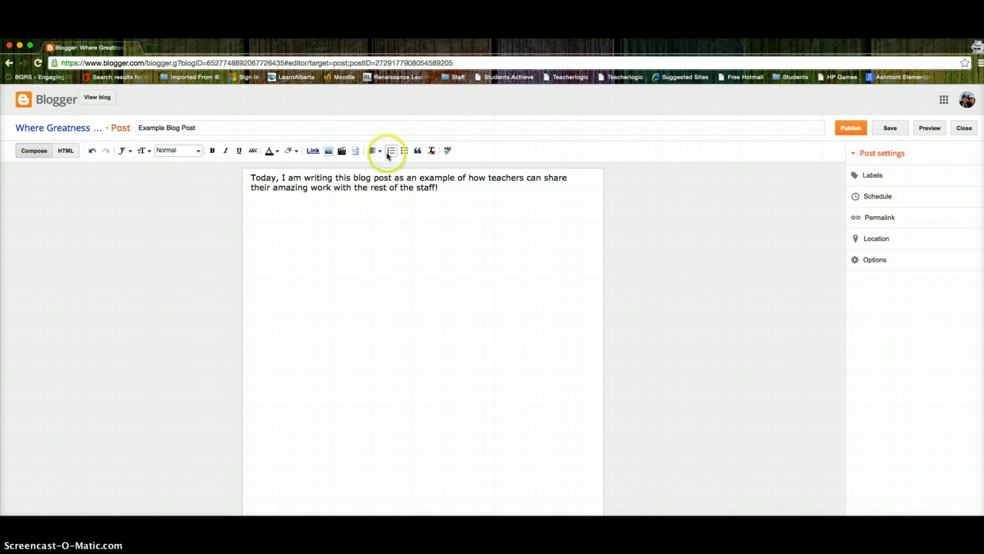
pyautogui.click(459, 192)
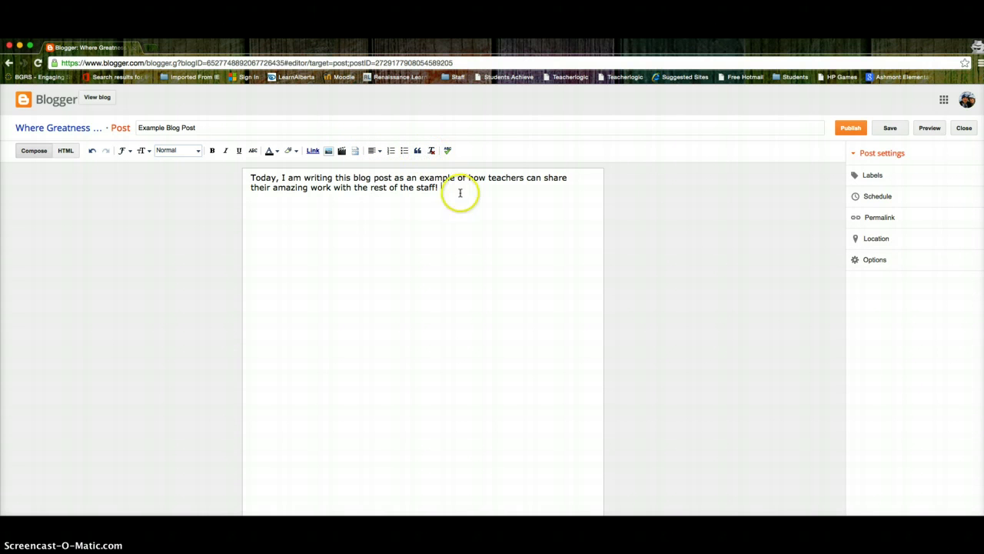
pyautogui.click(492, 193)
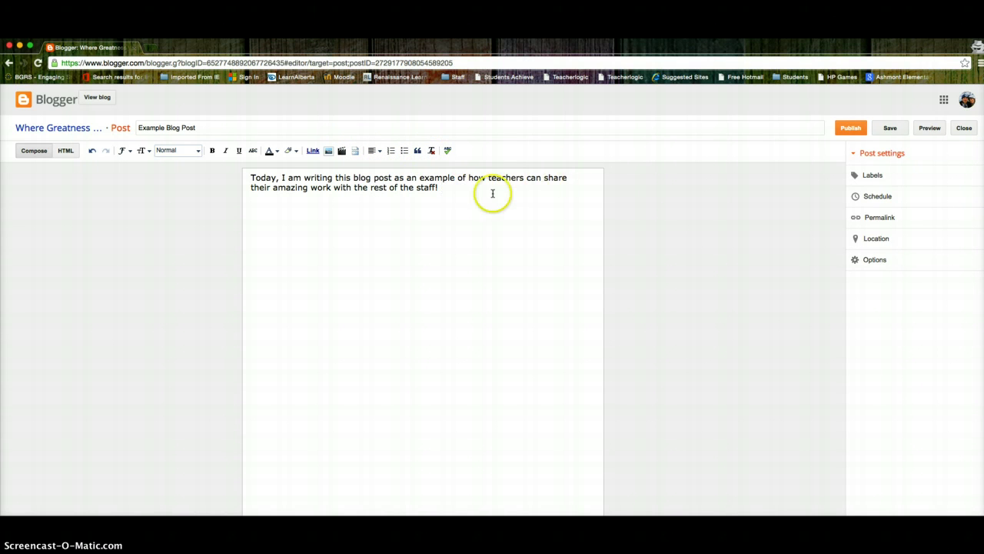
pyautogui.click(329, 151)
# Upload the student artwork JPG from Downloads and add it to the post
pyautogui.click(372, 222)
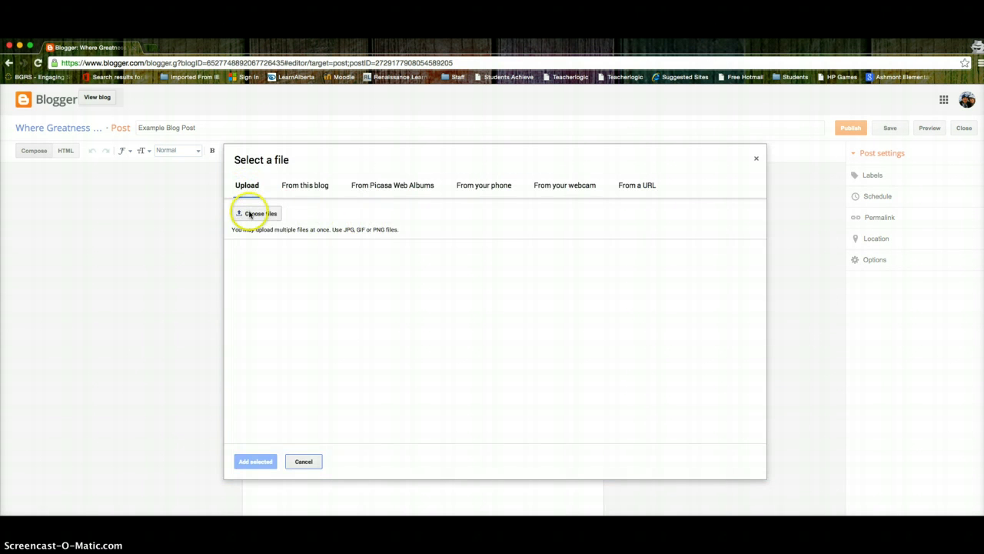
pyautogui.click(250, 214)
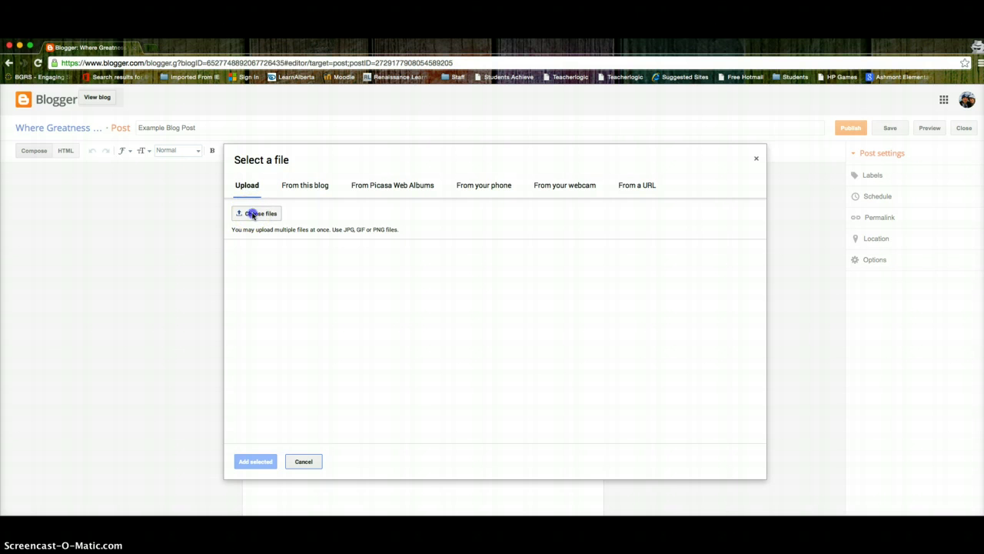
pyautogui.scroll(-15, 480, 341)
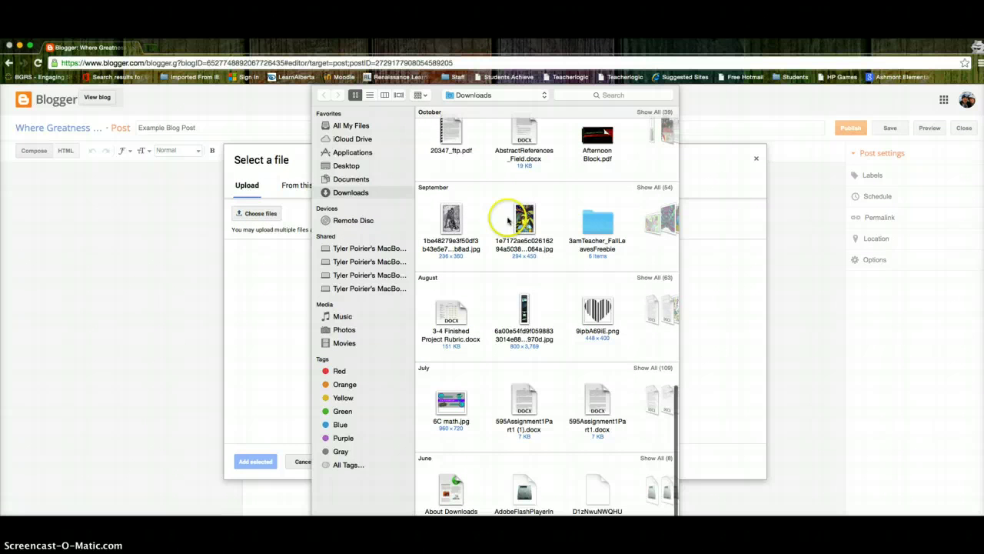
pyautogui.click(524, 221)
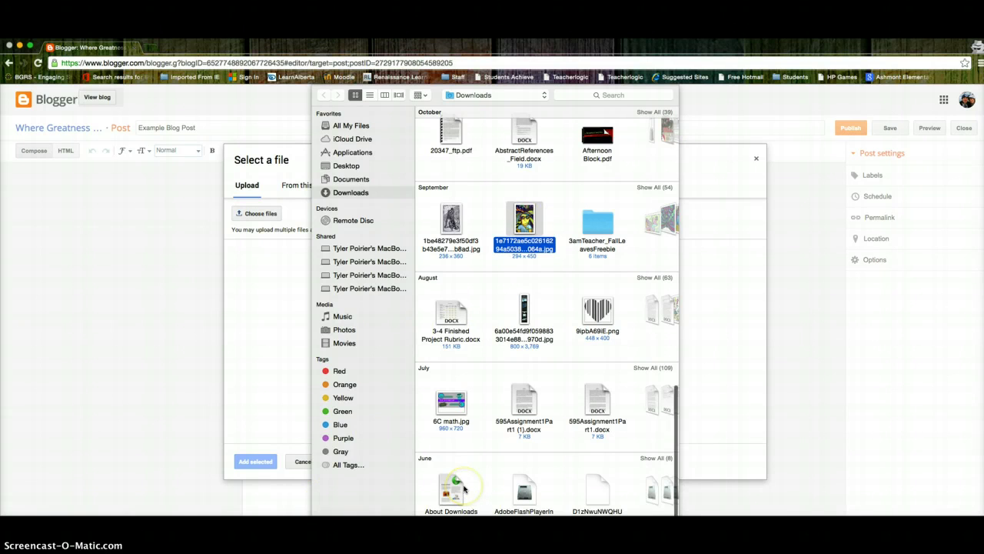
pyautogui.doubleClick(523, 240)
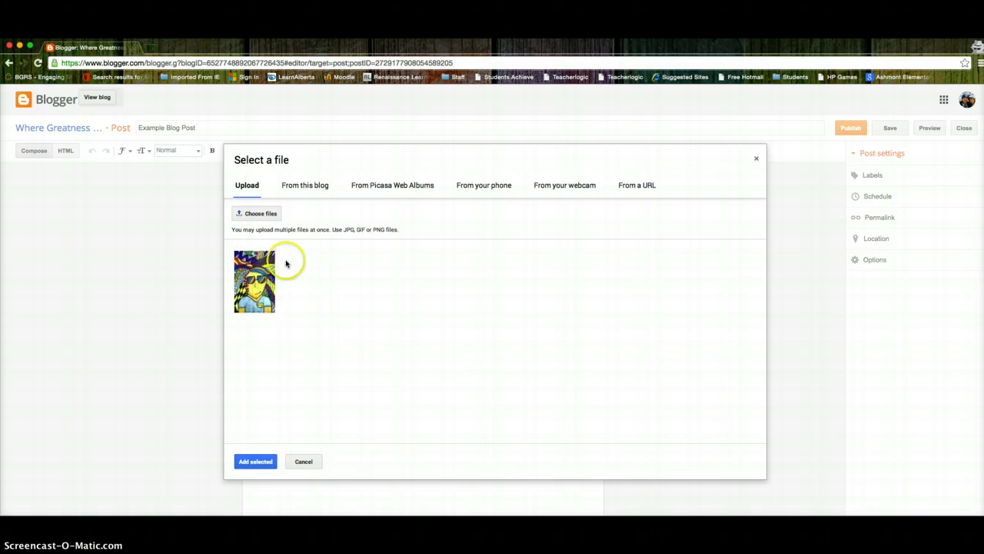
pyautogui.click(258, 461)
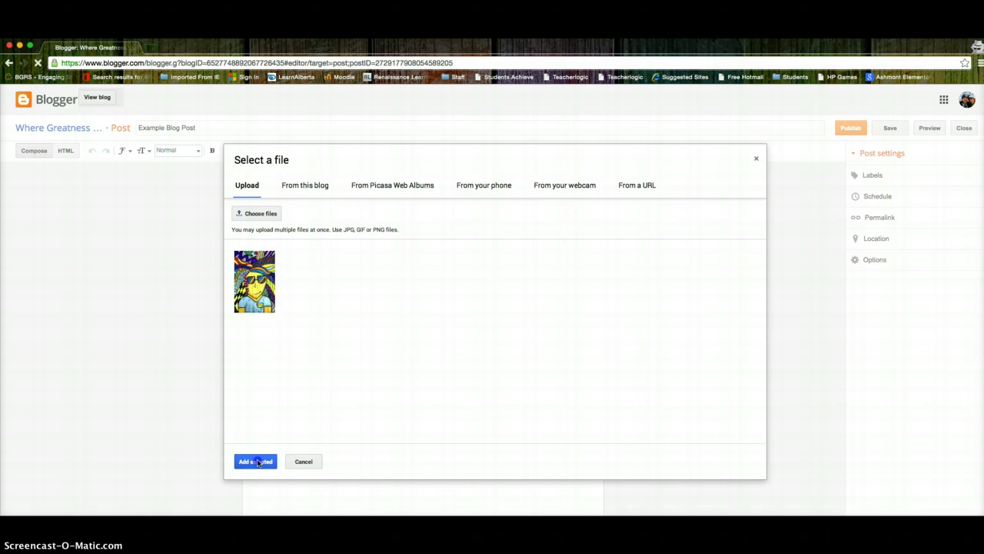
pyautogui.click(509, 305)
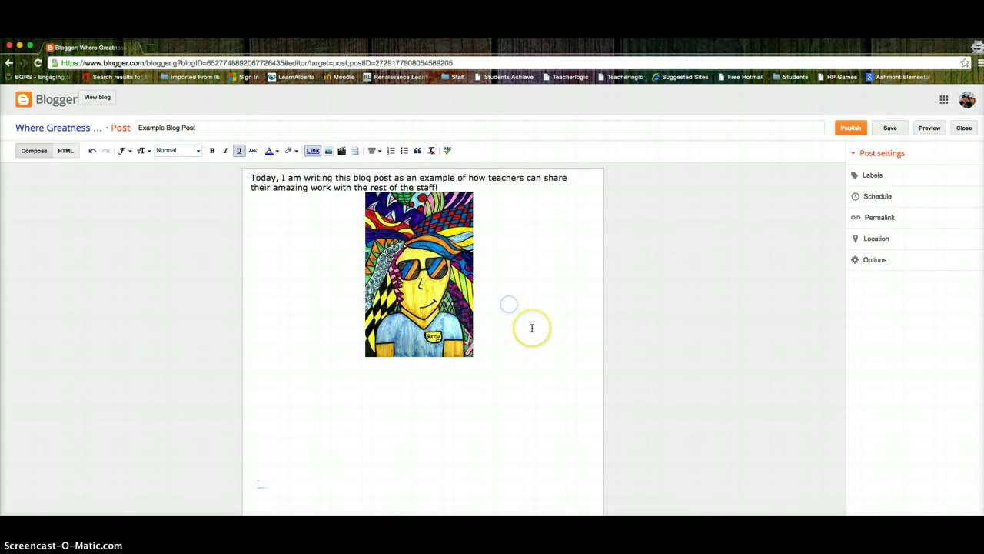
# Caption the image 'Example picture!'
pyautogui.click(454, 300)
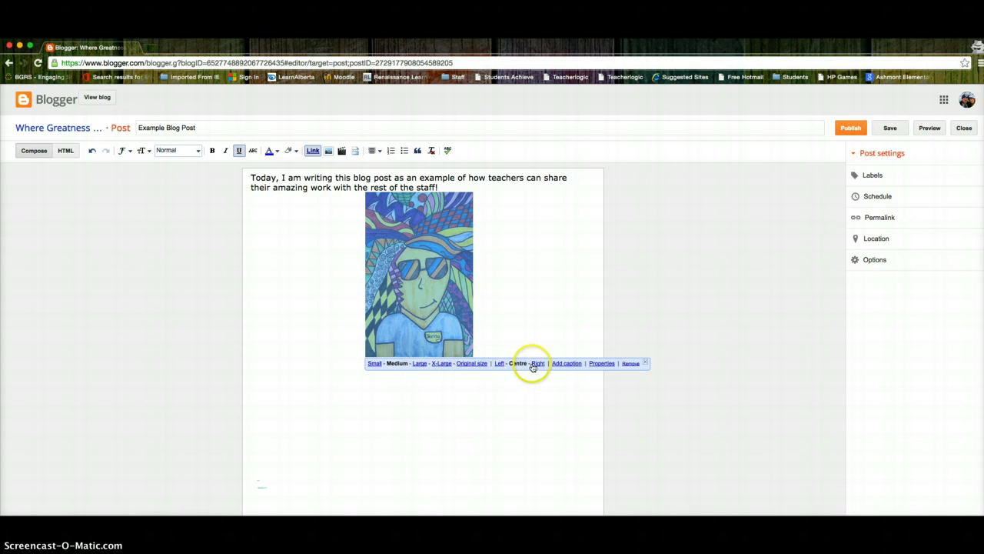
pyautogui.click(564, 363)
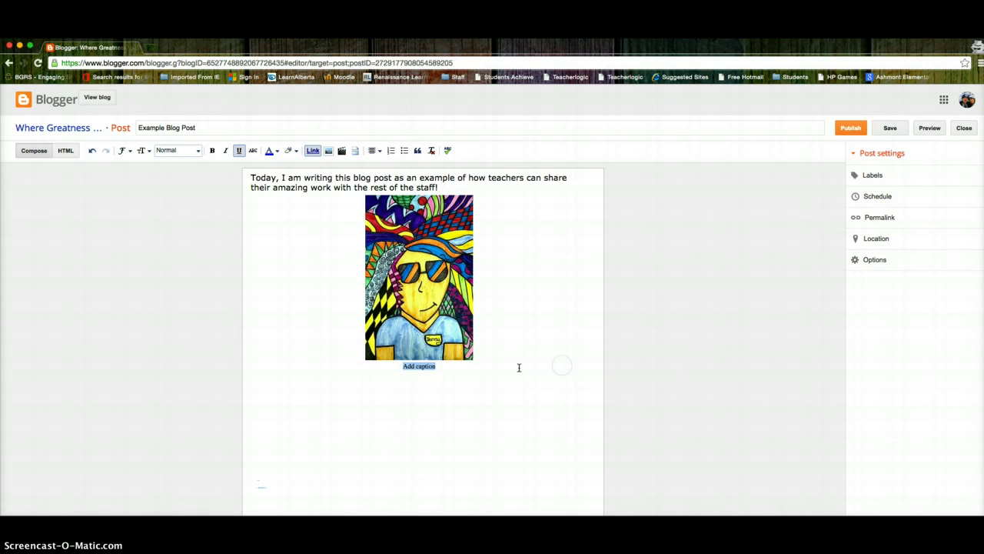
pyautogui.write('Example picture!')
# Label the post tutorial, blog and example, fixing the misspelled label via spelling suggestions
pyautogui.click(863, 176)
pyautogui.click(879, 194)
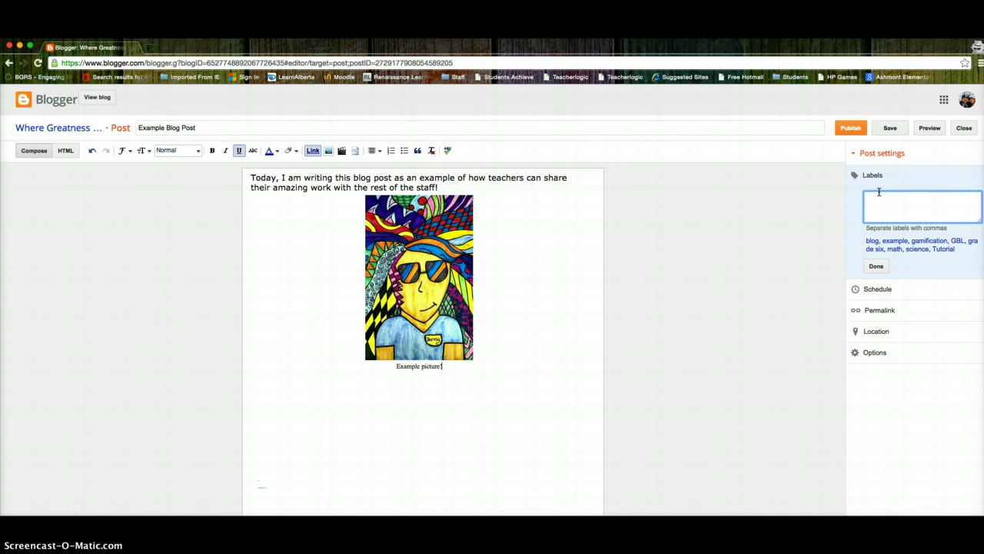
pyautogui.write('tuto')
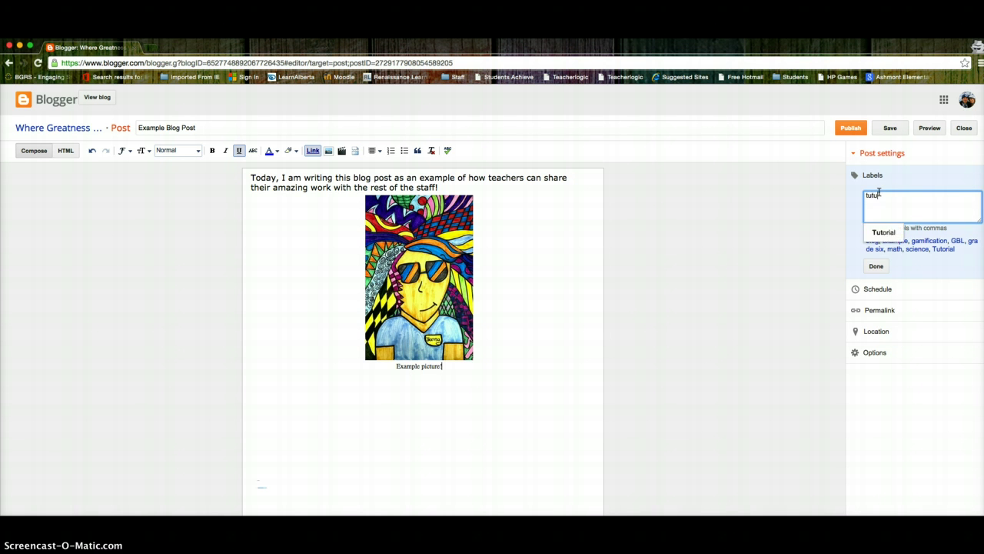
pyautogui.write('rial, blog')
pyautogui.rightClick(879, 193)
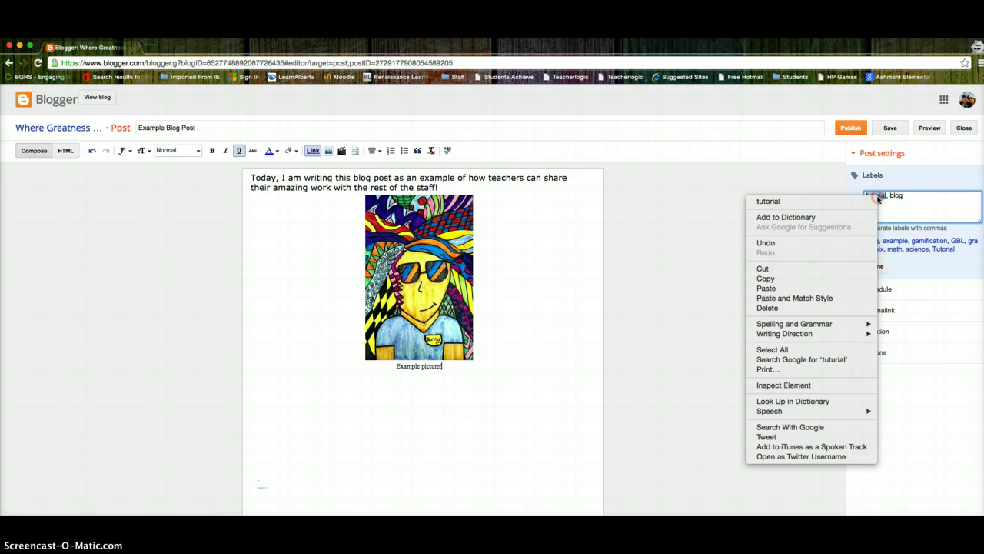
pyautogui.click(837, 201)
pyautogui.write(', example')
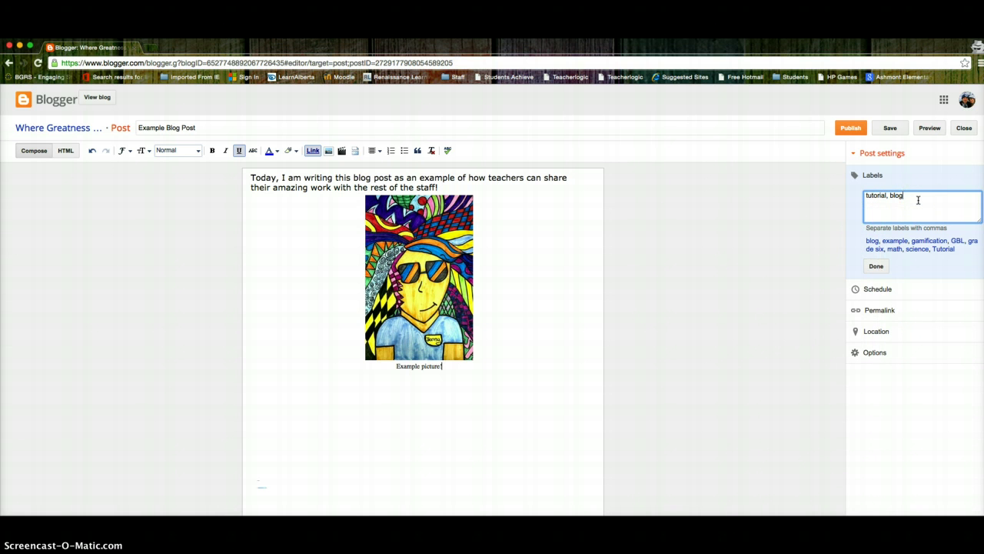
pyautogui.click(876, 266)
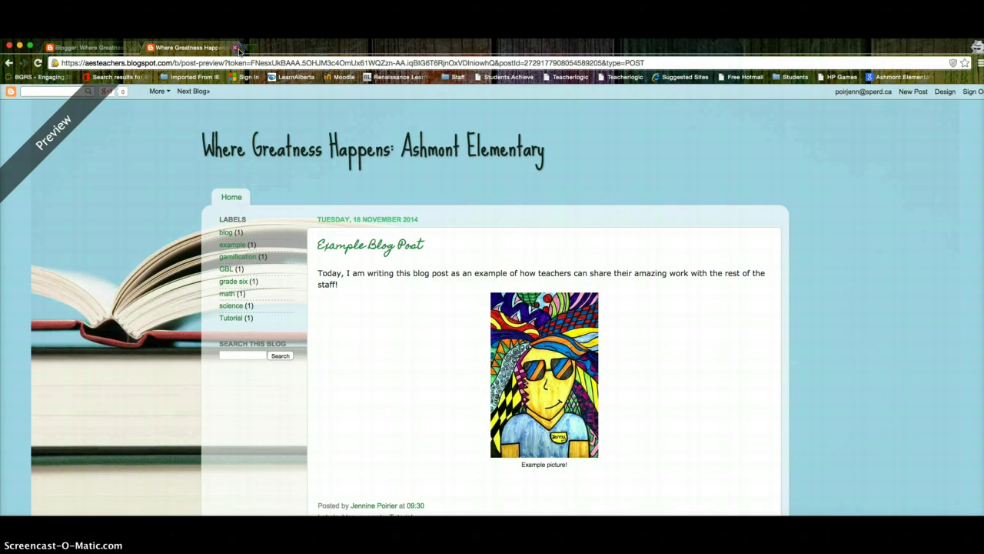
# Close the preview tab and return to the post editor
pyautogui.click(236, 47)
# Publish the post, then delete the older 'Example of how to post to the blog' post
pyautogui.click(856, 129)
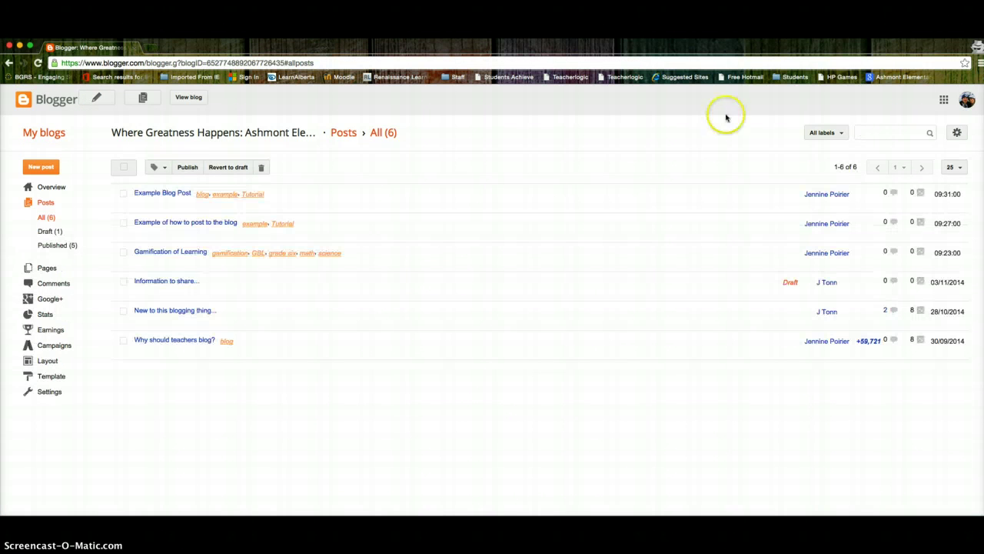
pyautogui.moveTo(194, 223)
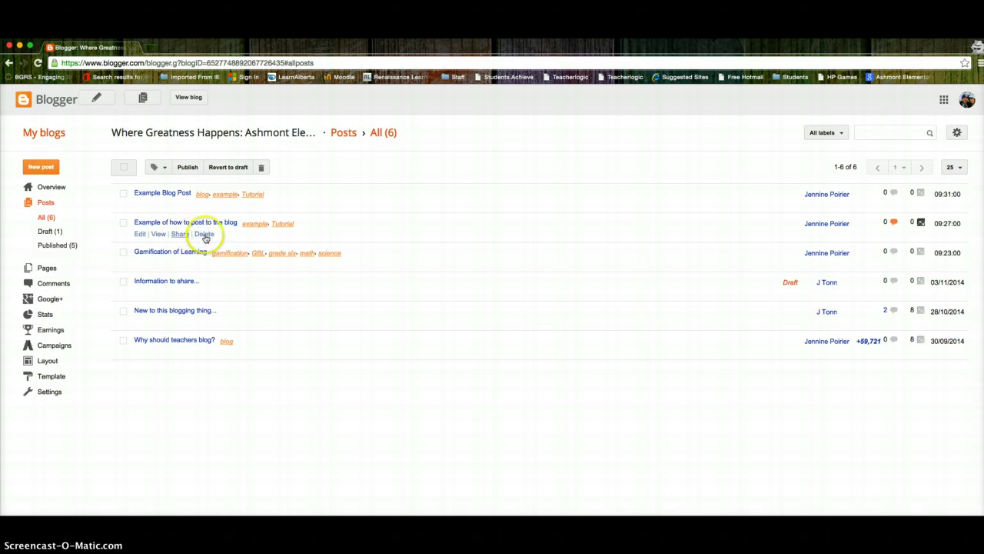
pyautogui.click(204, 234)
pyautogui.click(572, 205)
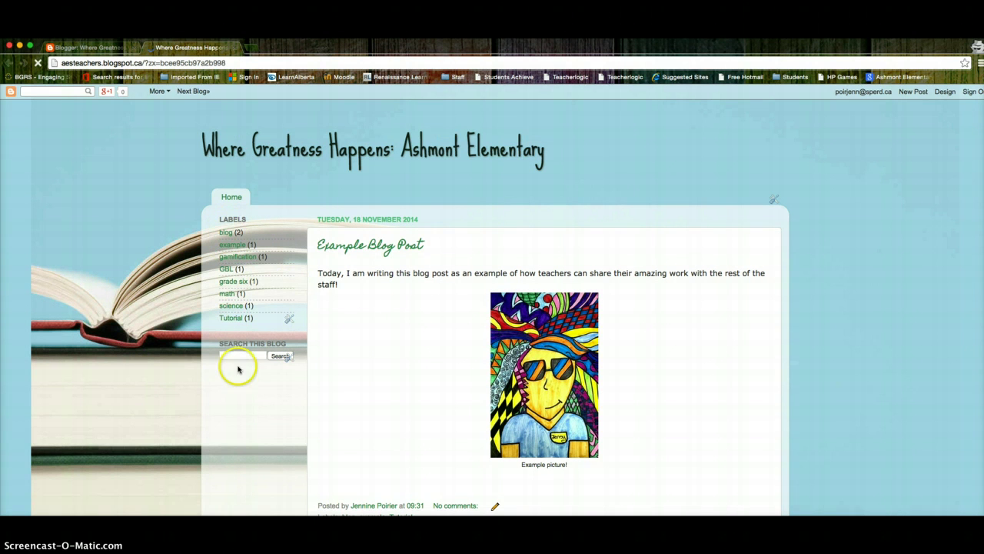
# Scroll the live blog to see Example Blog Post above the Gamification of Learning post
pyautogui.scroll(-3, 348, 352)
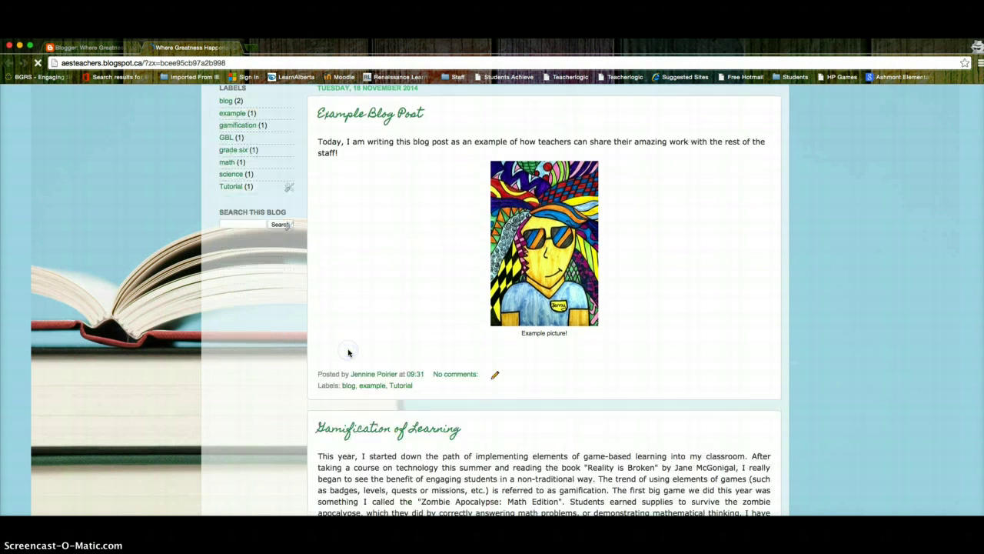
pyautogui.scroll(-15, 347, 352)
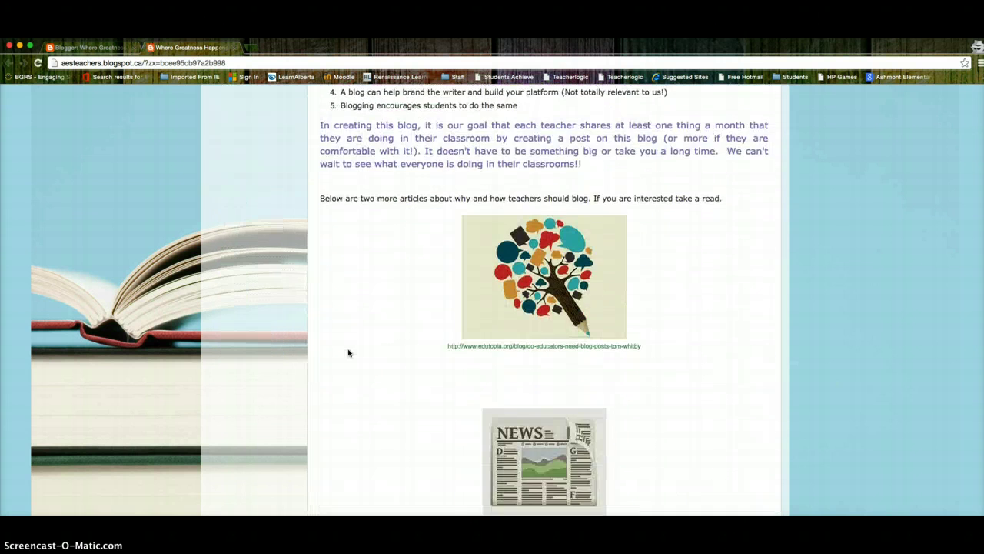